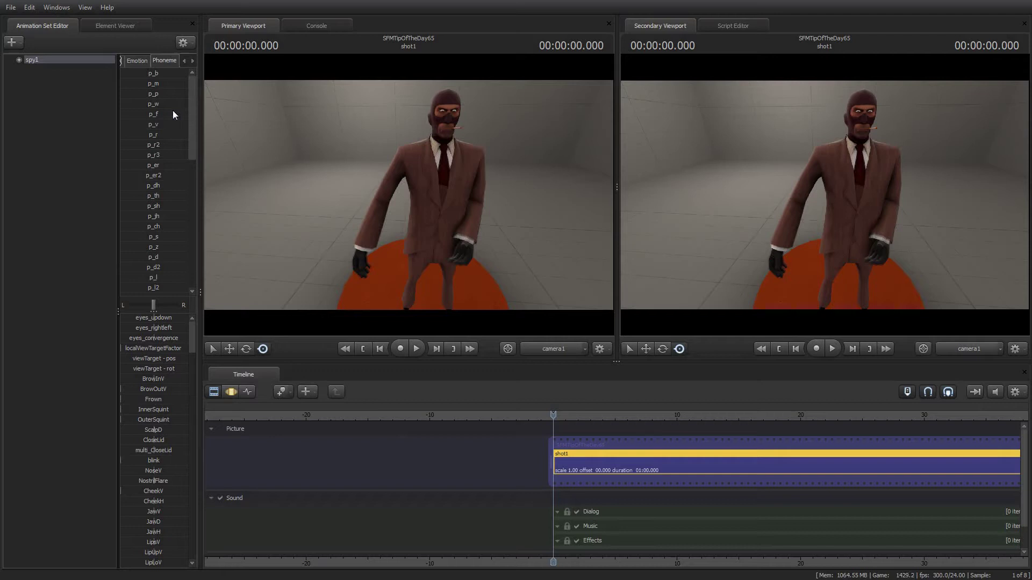
- Scroll the Animation Set Editor's control tabs left to show the Procedural group beside Emotion
{"action": "left_click", "coordinate": [184, 61]}
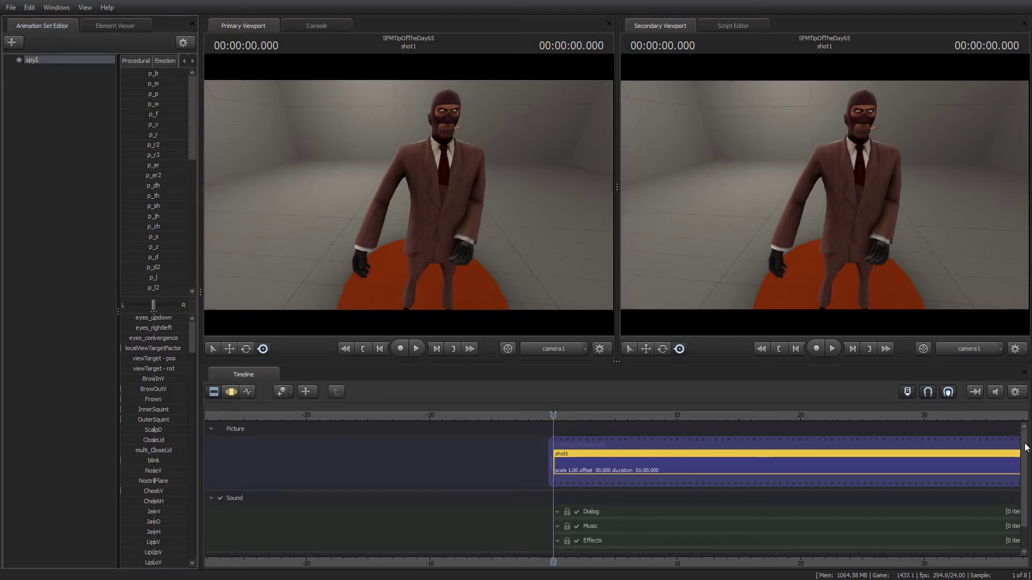
- Collapse the Sound and Picture track groups to expose the Overlay group's Effects track
{"action": "scroll", "coordinate": [1026, 451], "scroll_direction": "down", "scroll_amount": 2}
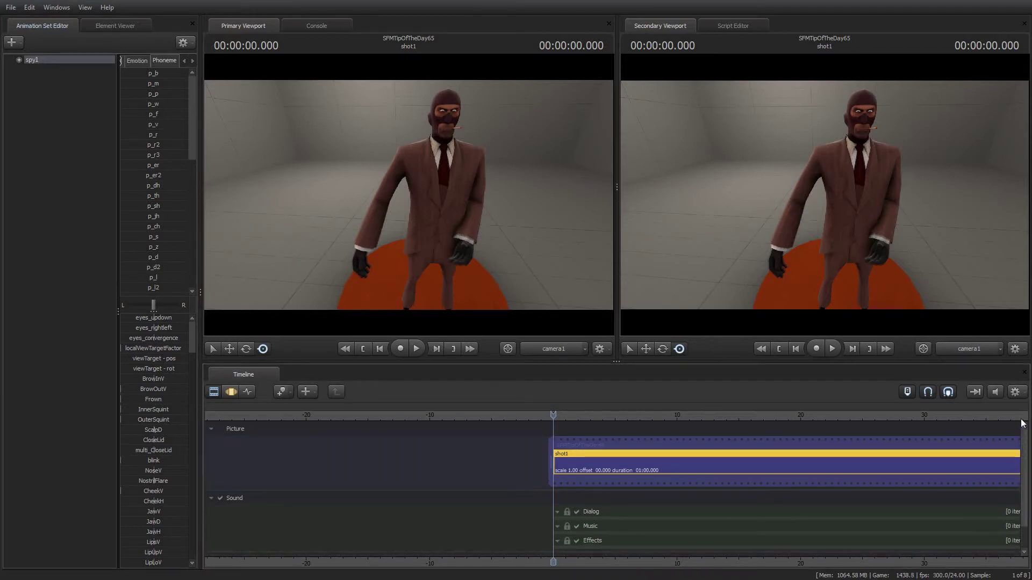
{"action": "scroll", "coordinate": [1023, 447], "scroll_direction": "up", "scroll_amount": 2}
{"action": "scroll", "coordinate": [702, 492], "scroll_direction": "up", "scroll_amount": 2}
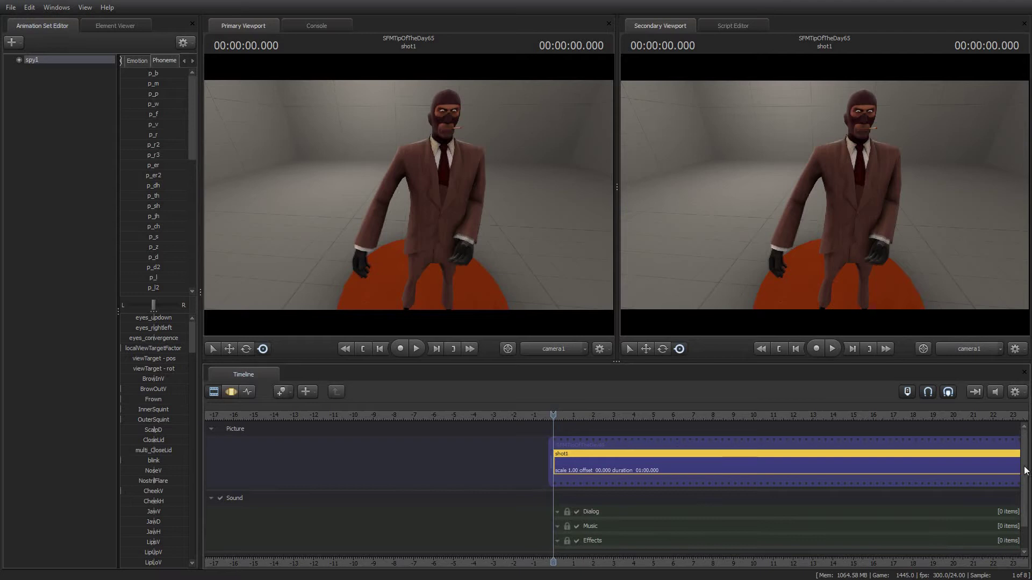
{"action": "scroll", "coordinate": [1025, 483], "scroll_direction": "down", "scroll_amount": 2}
{"action": "scroll", "coordinate": [1025, 482], "scroll_direction": "up", "scroll_amount": 1}
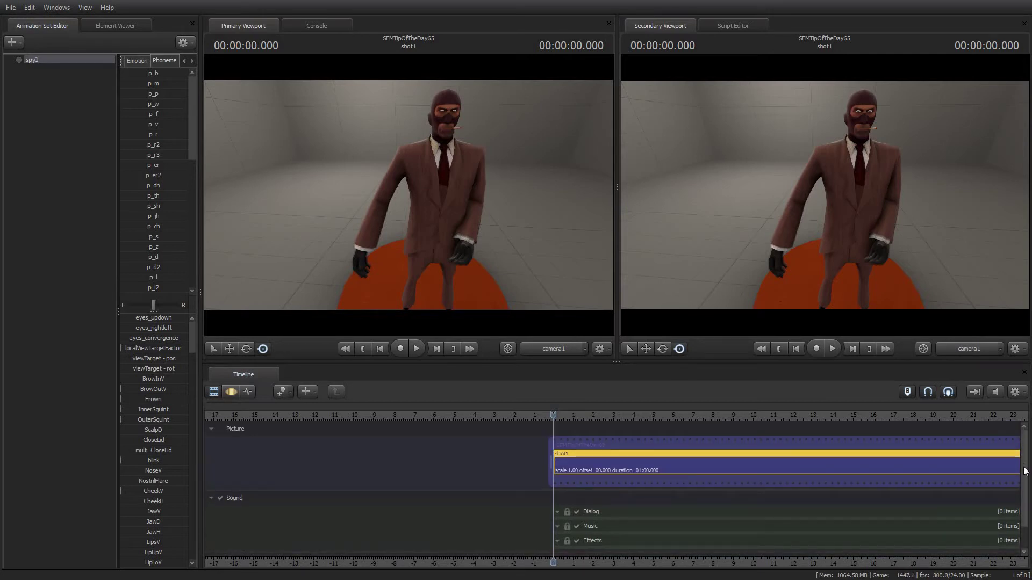
{"action": "scroll", "coordinate": [1025, 497], "scroll_direction": "down", "scroll_amount": 2}
{"action": "scroll", "coordinate": [1025, 500], "scroll_direction": "up", "scroll_amount": 1}
{"action": "left_click", "coordinate": [211, 497]}
{"action": "left_click", "coordinate": [211, 429]}
- Add a new track group to the timeline with the default name 'Track Group'
{"action": "right_click", "coordinate": [268, 501]}
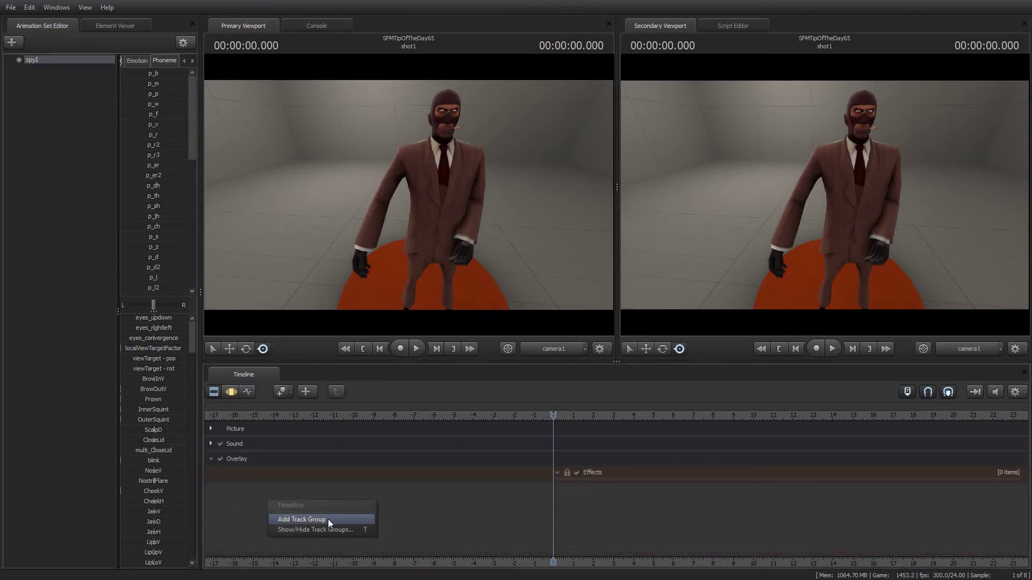
{"action": "left_click", "coordinate": [328, 519]}
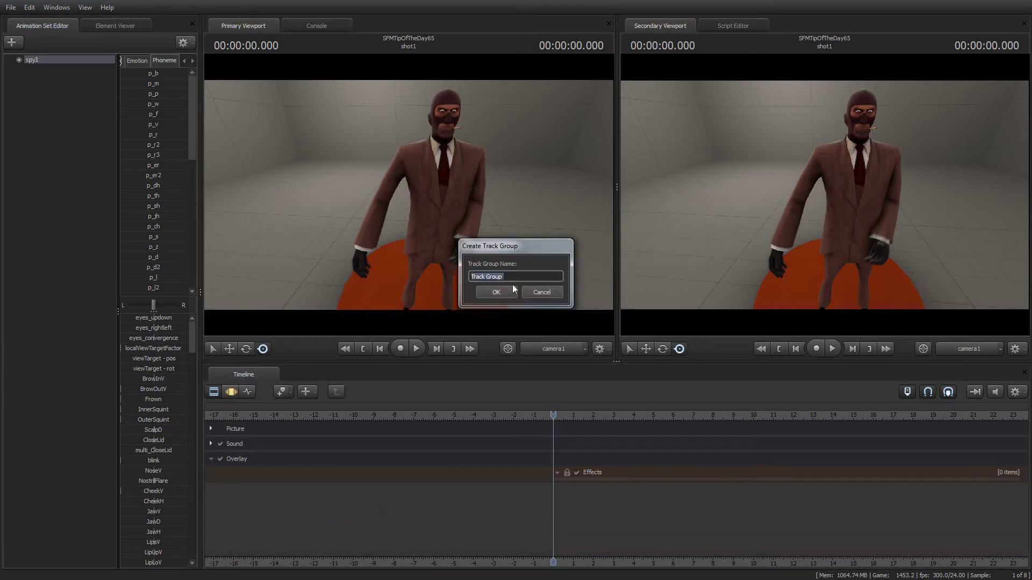
{"action": "key", "text": "Return"}
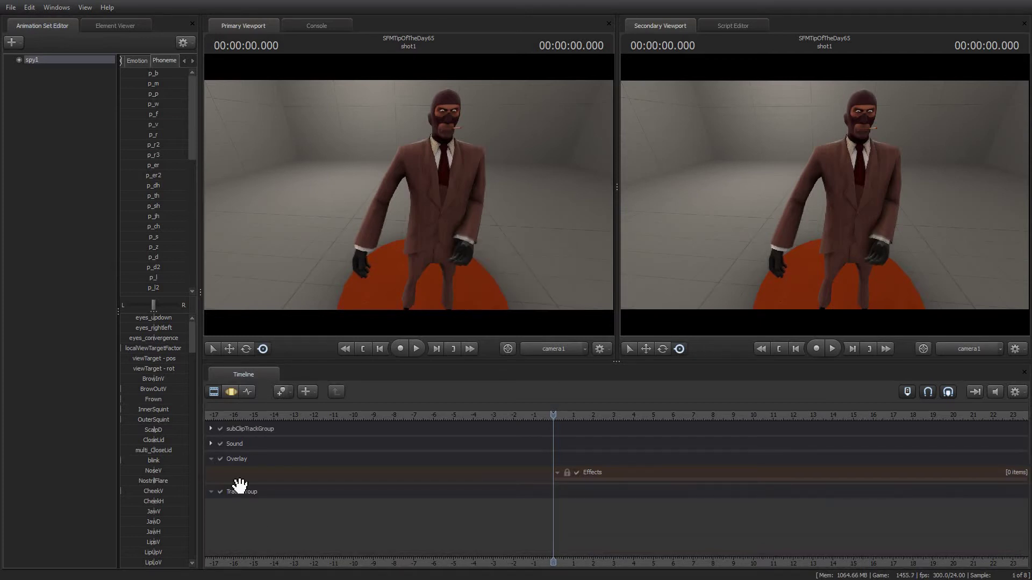
- Add a channel track named 'track' to Track Group
{"action": "right_click", "coordinate": [272, 492]}
{"action": "mouse_move", "coordinate": [317, 453]}
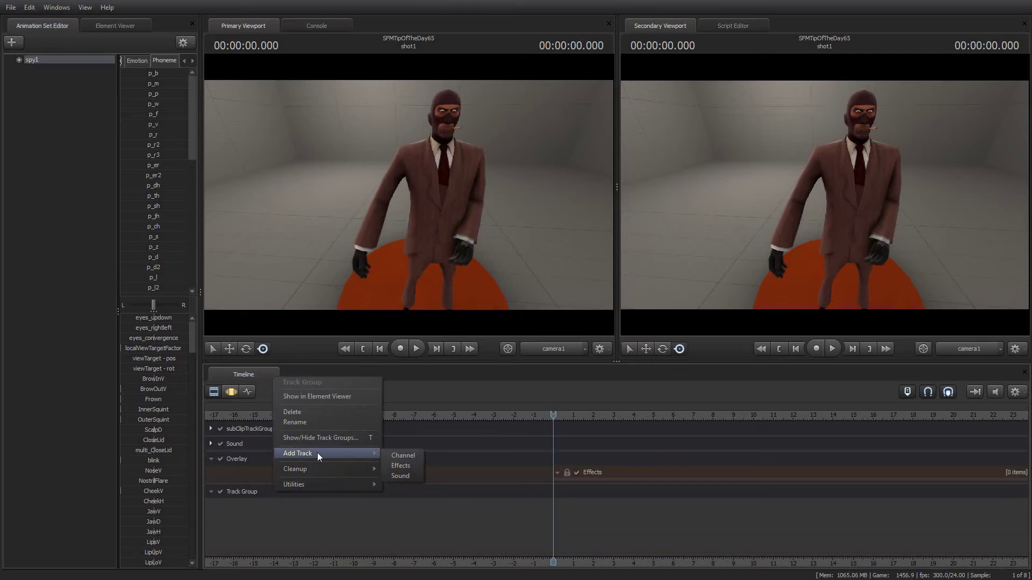
{"action": "left_click", "coordinate": [407, 456]}
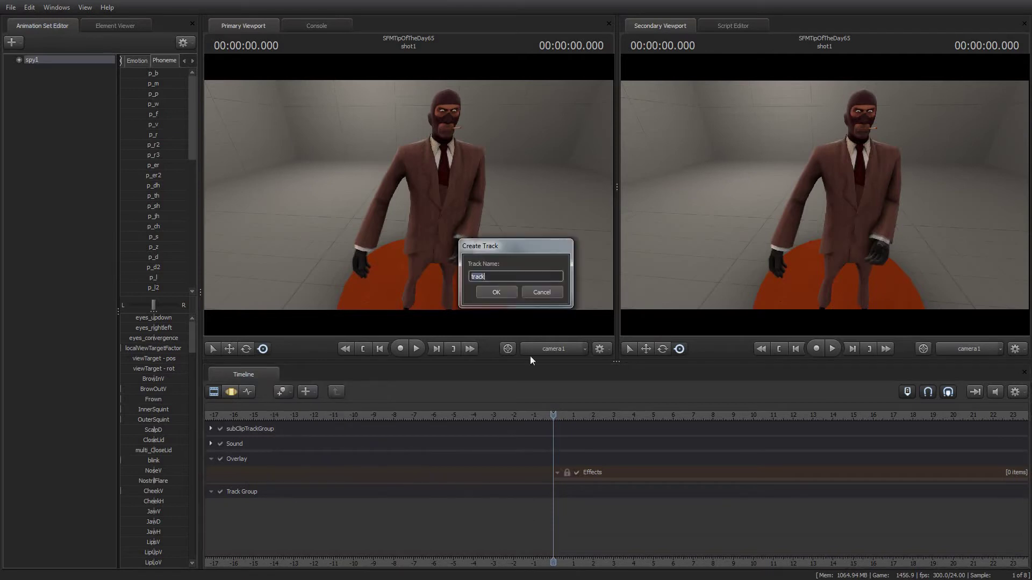
{"action": "left_click", "coordinate": [511, 294]}
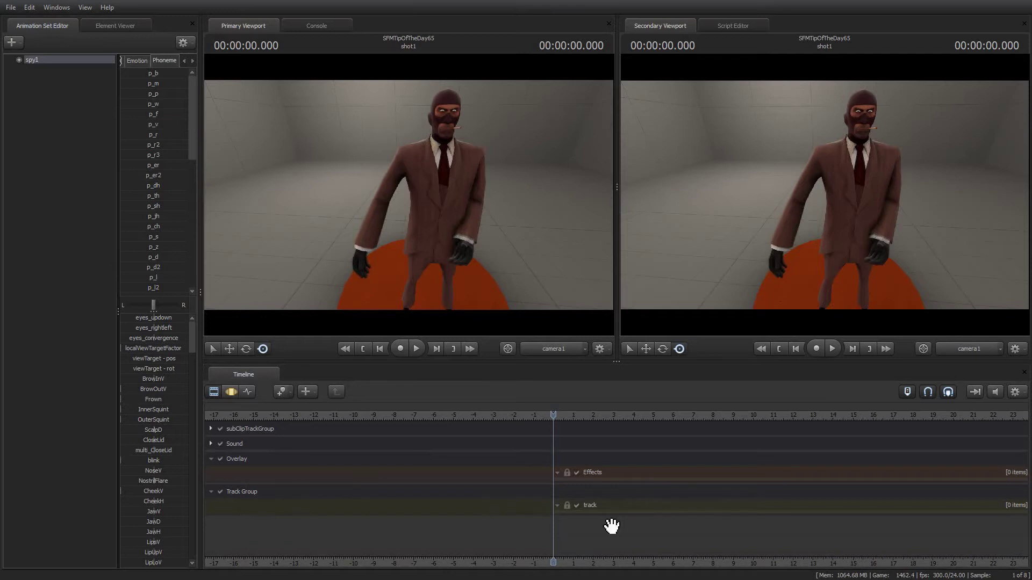
- Expand Picture to show the shot1 clip, then expand Sound to list Dialog, Music and Effects
{"action": "left_click", "coordinate": [211, 428]}
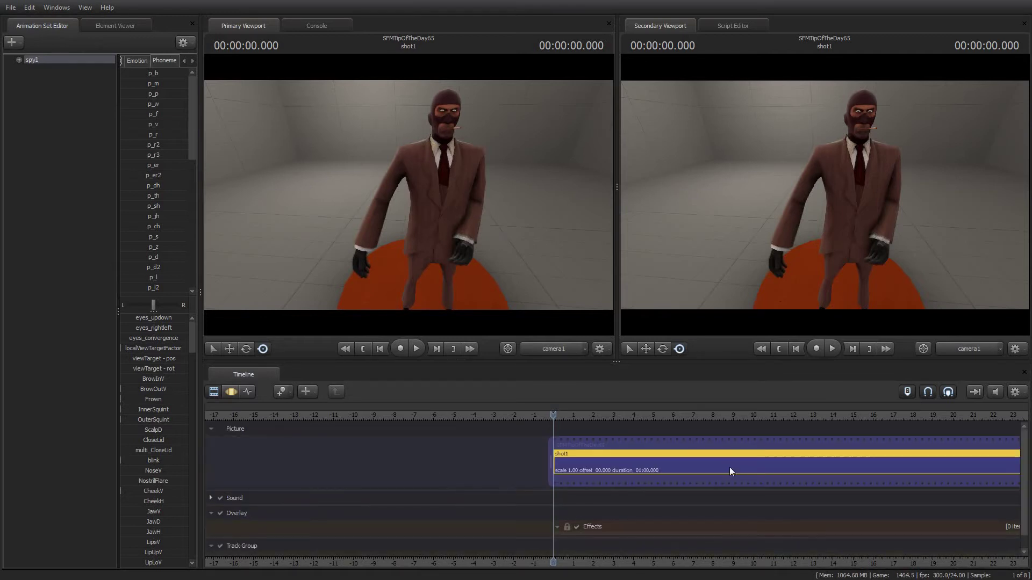
{"action": "scroll", "coordinate": [729, 467], "scroll_direction": "up", "scroll_amount": 5}
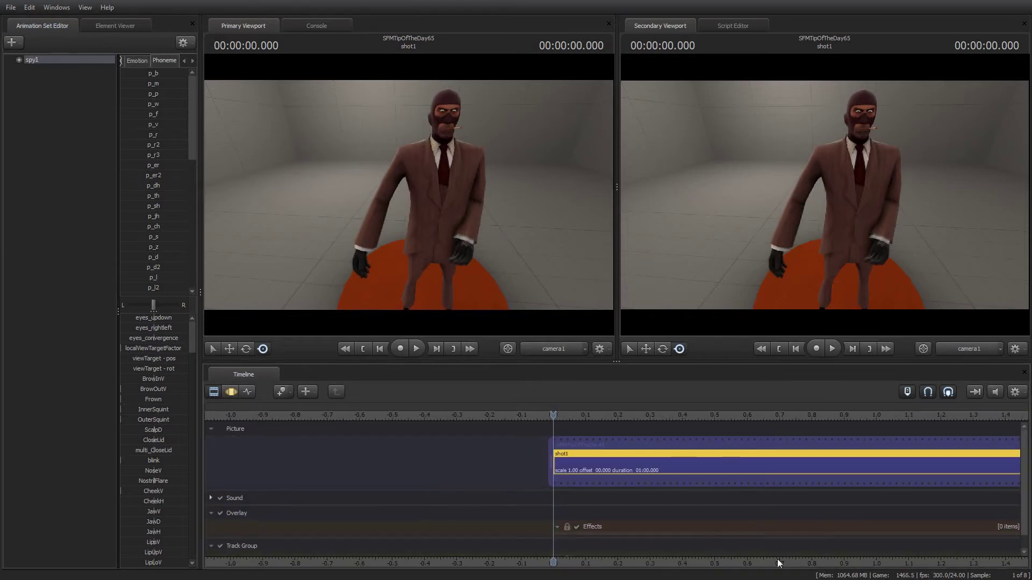
{"action": "middle_click_drag", "start_coordinate": [796, 564], "coordinate": [704, 493]}
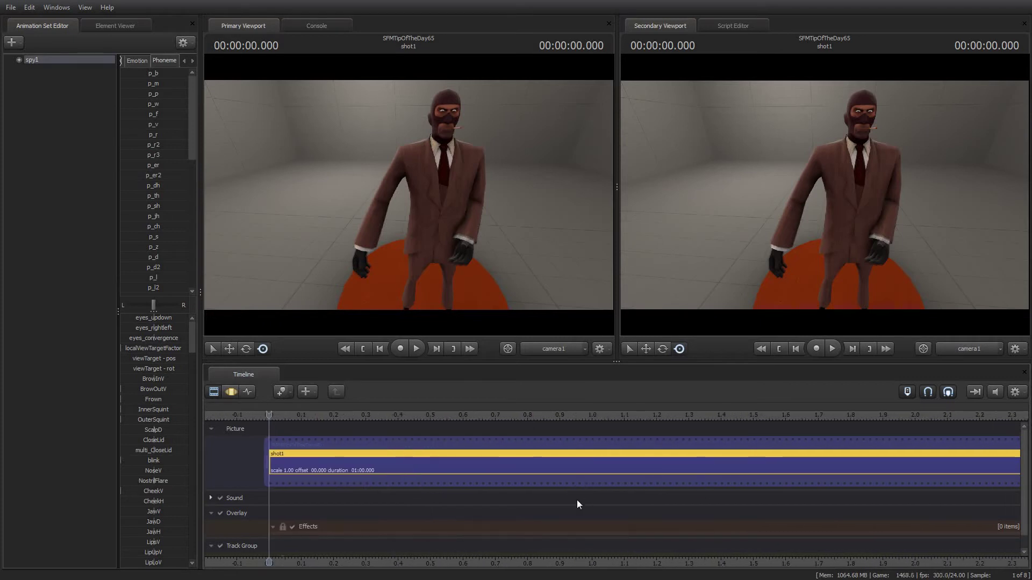
{"action": "scroll", "coordinate": [586, 500], "scroll_direction": "down", "scroll_amount": 5}
{"action": "scroll", "coordinate": [590, 495], "scroll_direction": "down", "scroll_amount": 6}
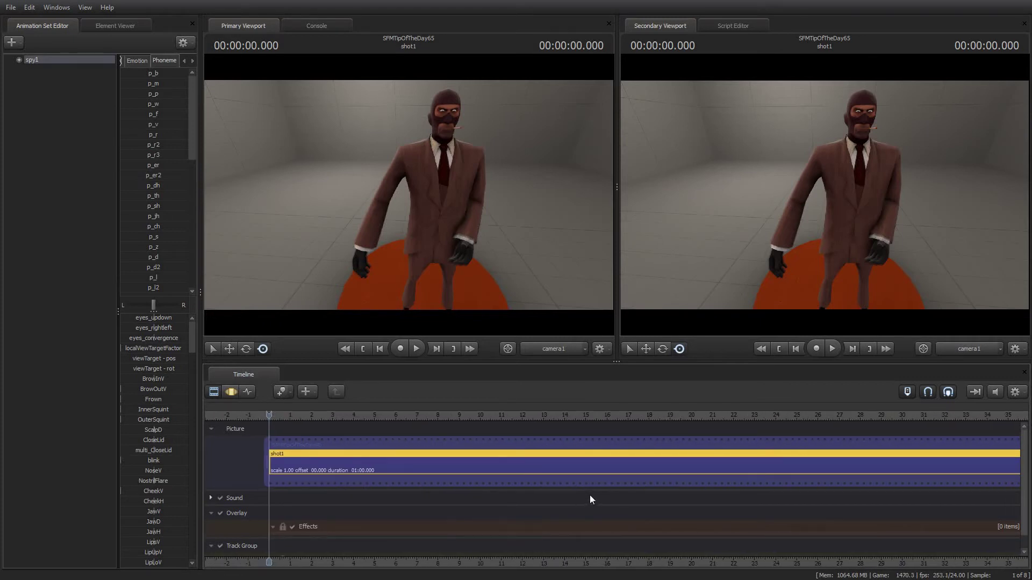
{"action": "scroll", "coordinate": [588, 492], "scroll_direction": "up", "scroll_amount": 3}
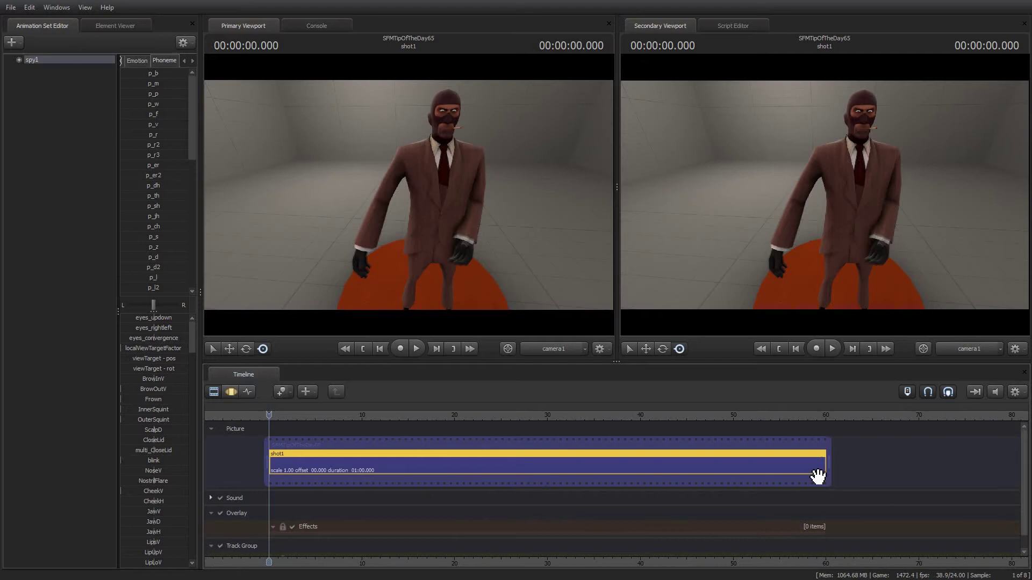
{"action": "left_click", "coordinate": [212, 497]}
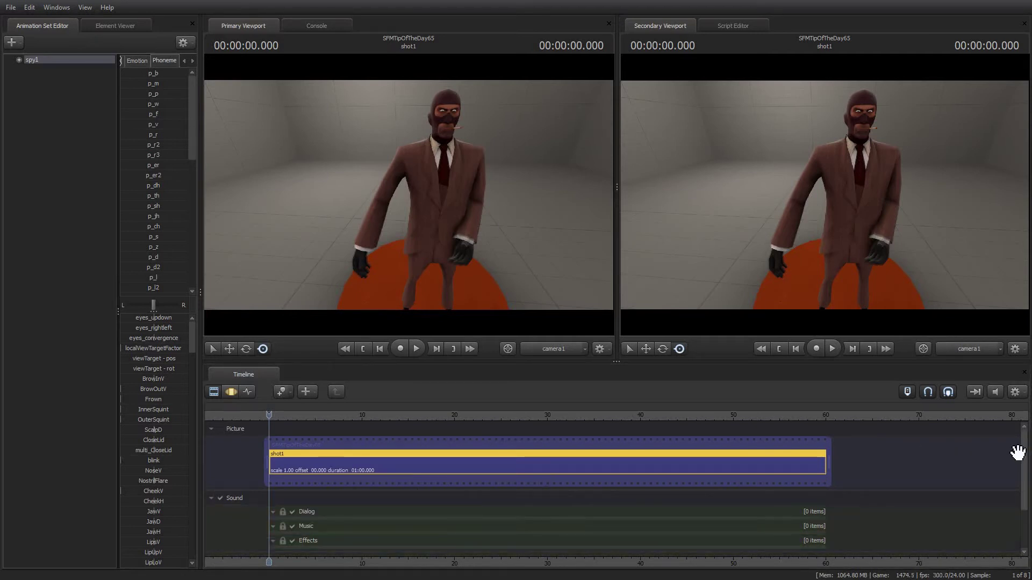
{"action": "mouse_move", "coordinate": [1027, 442]}
{"action": "left_mouse_down"}
{"action": "mouse_move", "coordinate": [1025, 526]}
{"action": "mouse_move", "coordinate": [1023, 429]}
{"action": "left_mouse_up"}
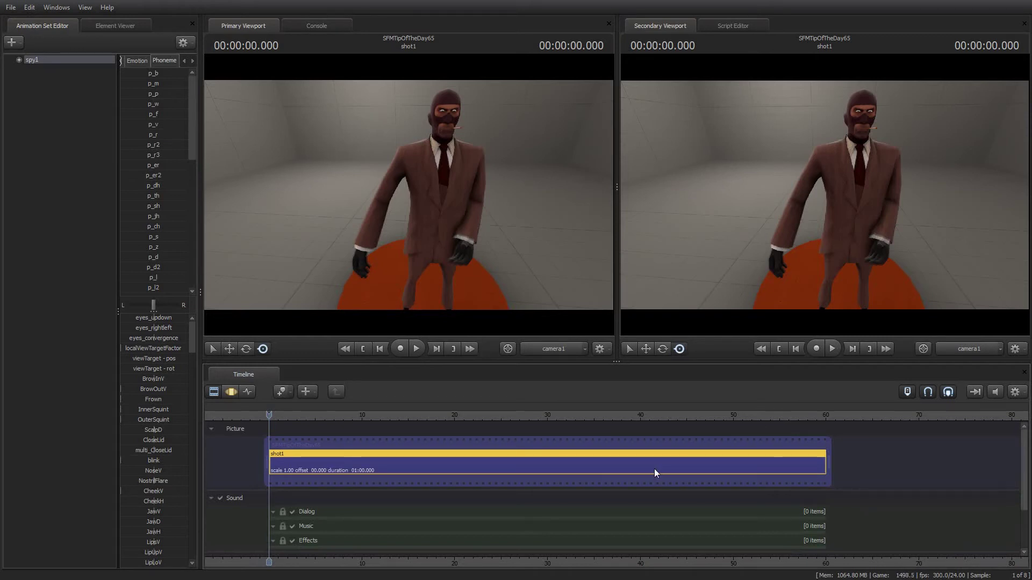
- Hide the Track Group and Sound track groups via Show/Hide Track Groups, leaving Picture and Overlay
{"action": "left_click", "coordinate": [1017, 392]}
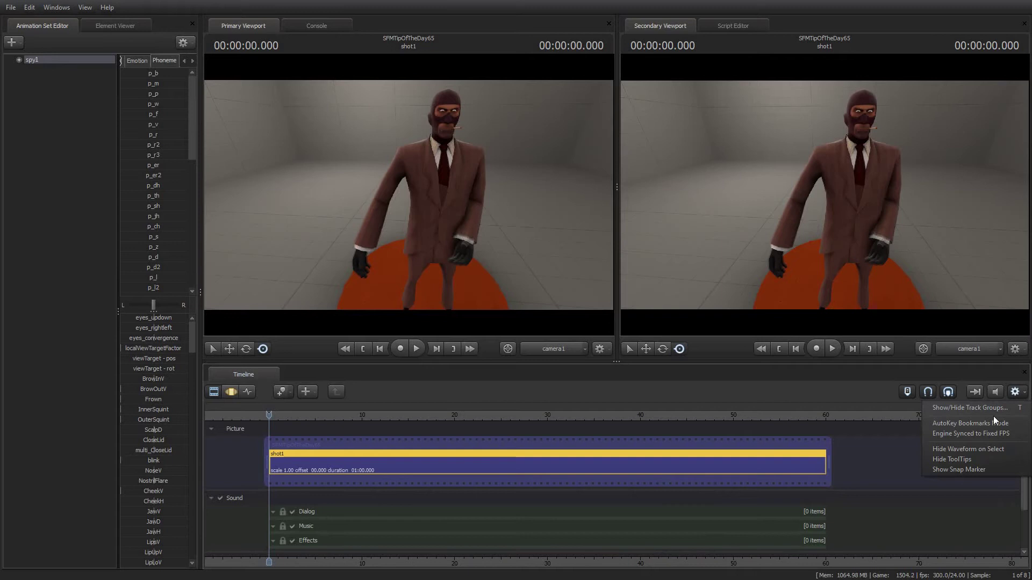
{"action": "left_click", "coordinate": [992, 408]}
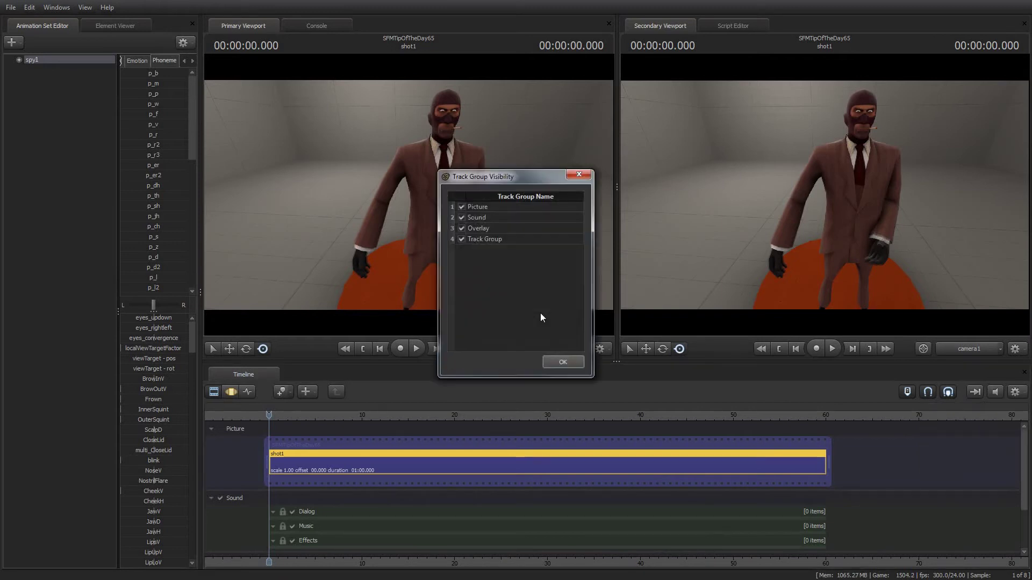
{"action": "left_click", "coordinate": [462, 240]}
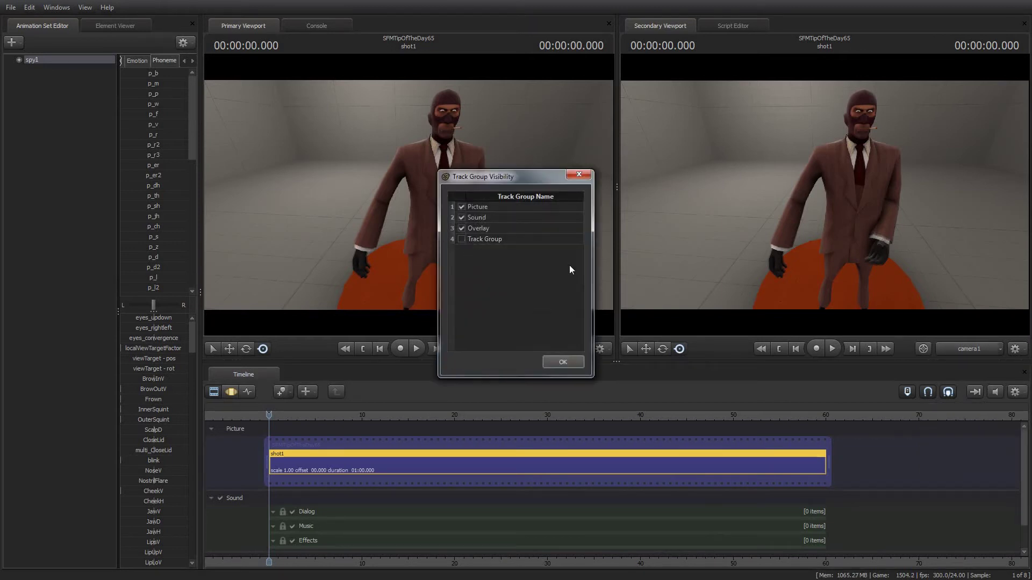
{"action": "left_click", "coordinate": [461, 217]}
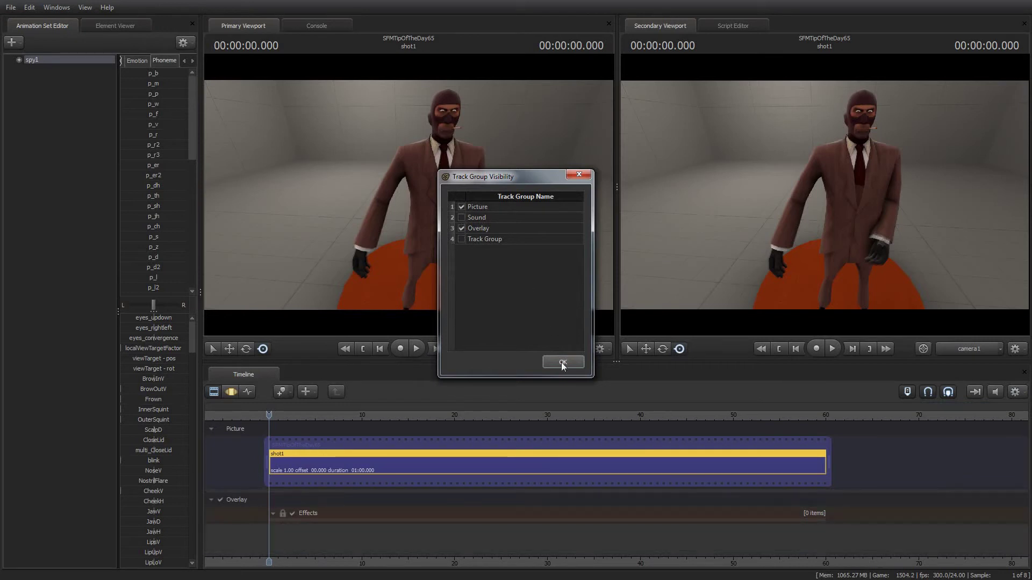
{"action": "left_click", "coordinate": [562, 364]}
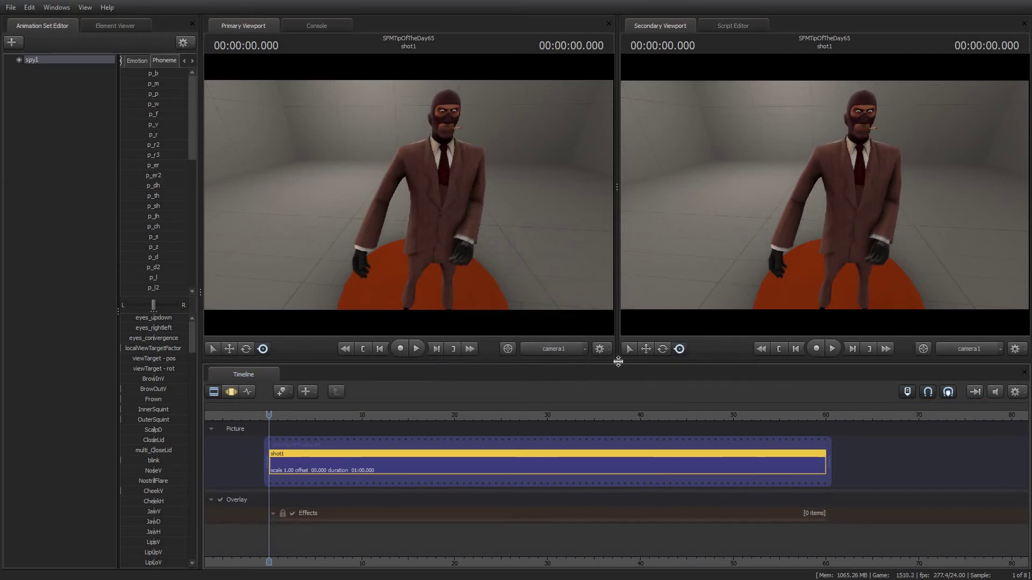
- Shrink the timeline slightly to enlarge the viewports, then expand the Overlay group's Effects track
{"action": "left_click_drag", "start_coordinate": [617, 363], "coordinate": [623, 398]}
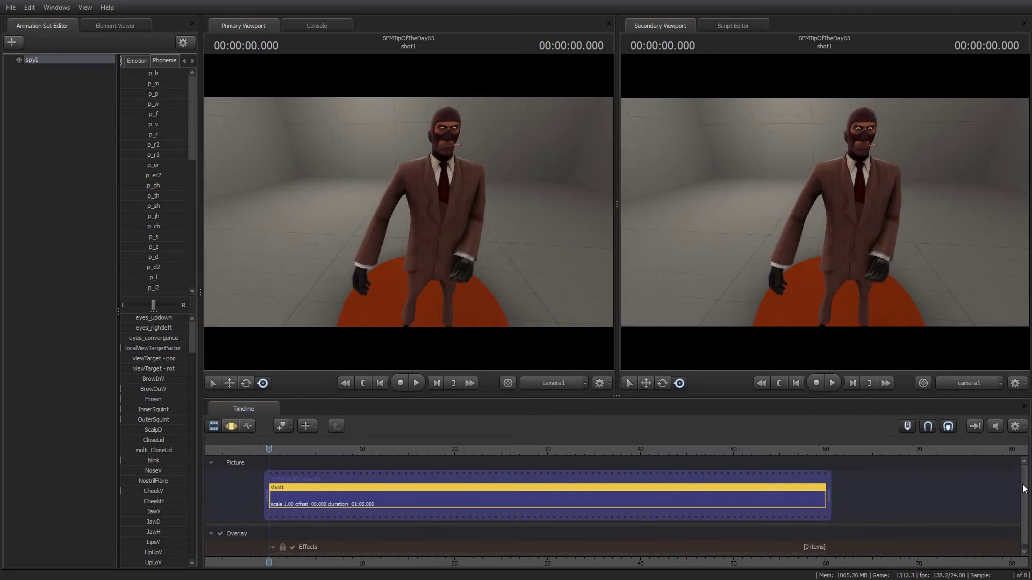
{"action": "left_click_drag", "start_coordinate": [632, 396], "coordinate": [631, 388]}
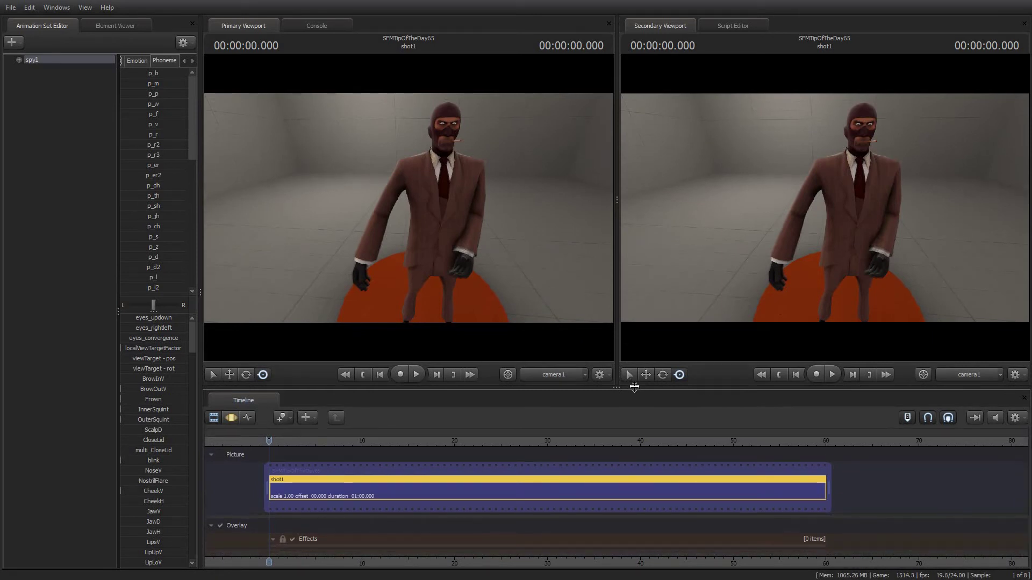
{"action": "left_click", "coordinate": [273, 538]}
- Hide the Overlay track group and make Sound visible again in Show/Hide Track Groups
{"action": "left_click", "coordinate": [1015, 418]}
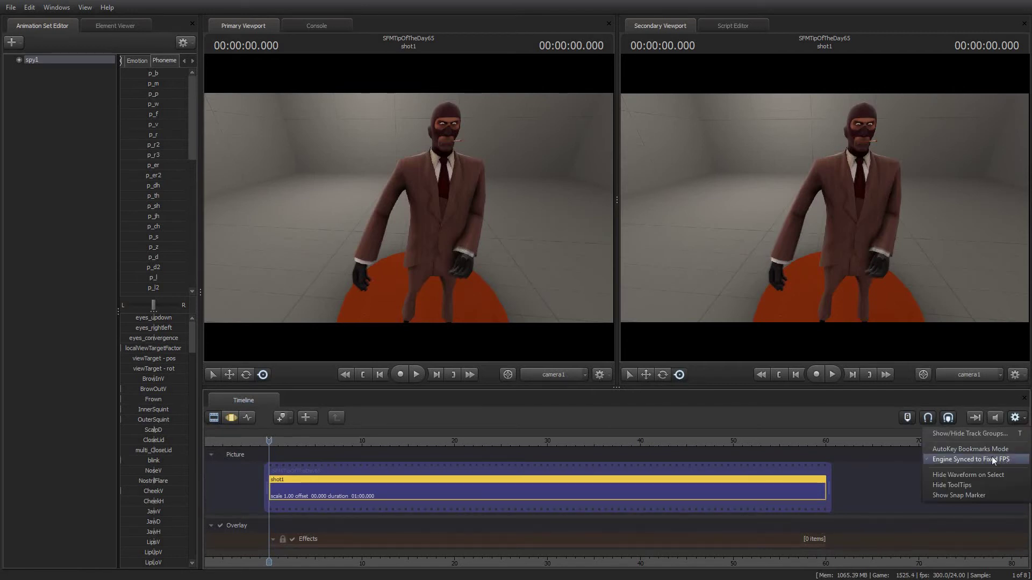
{"action": "left_click", "coordinate": [981, 433]}
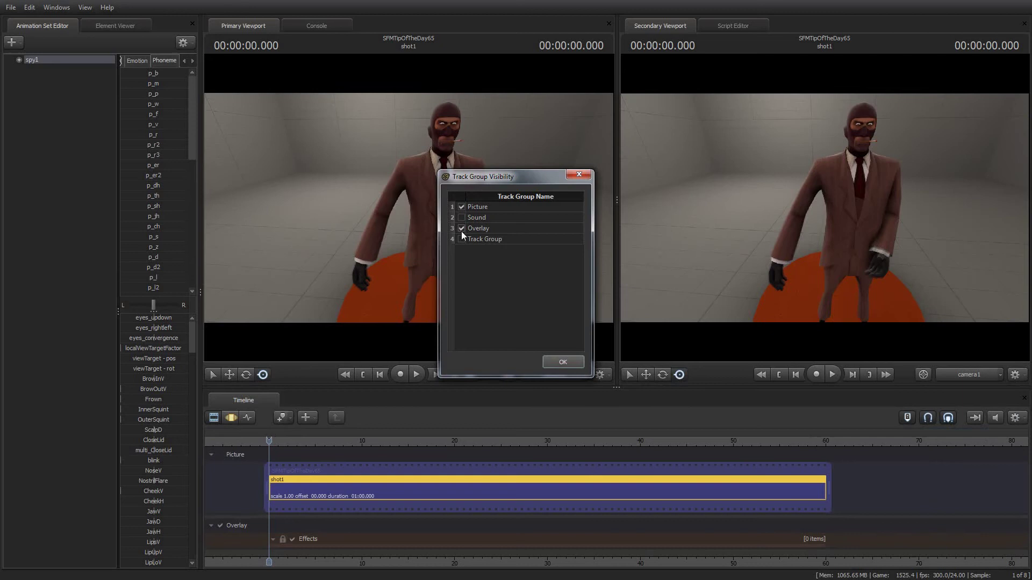
{"action": "left_click", "coordinate": [461, 228]}
{"action": "left_click", "coordinate": [462, 218]}
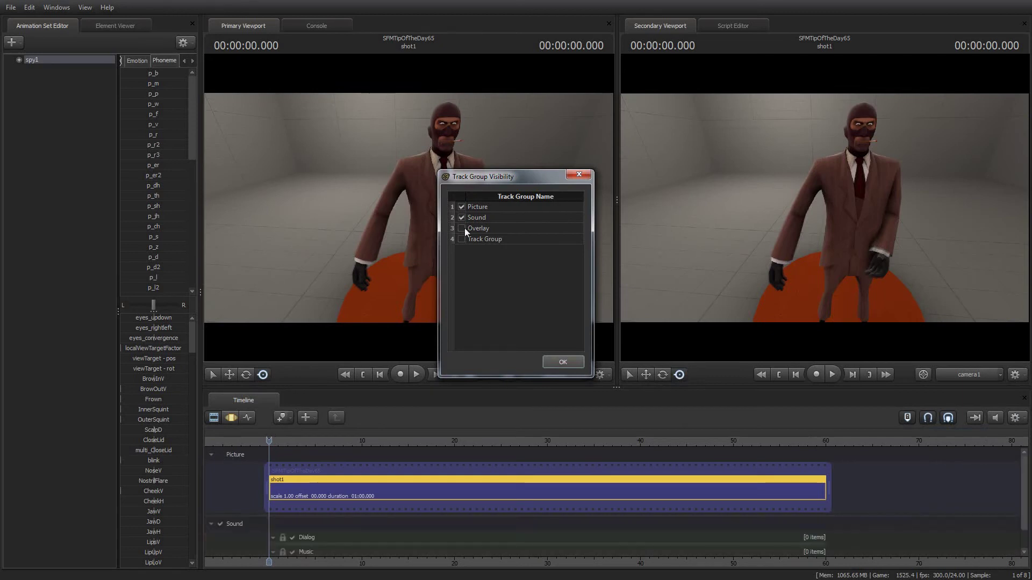
{"action": "left_click", "coordinate": [562, 362]}
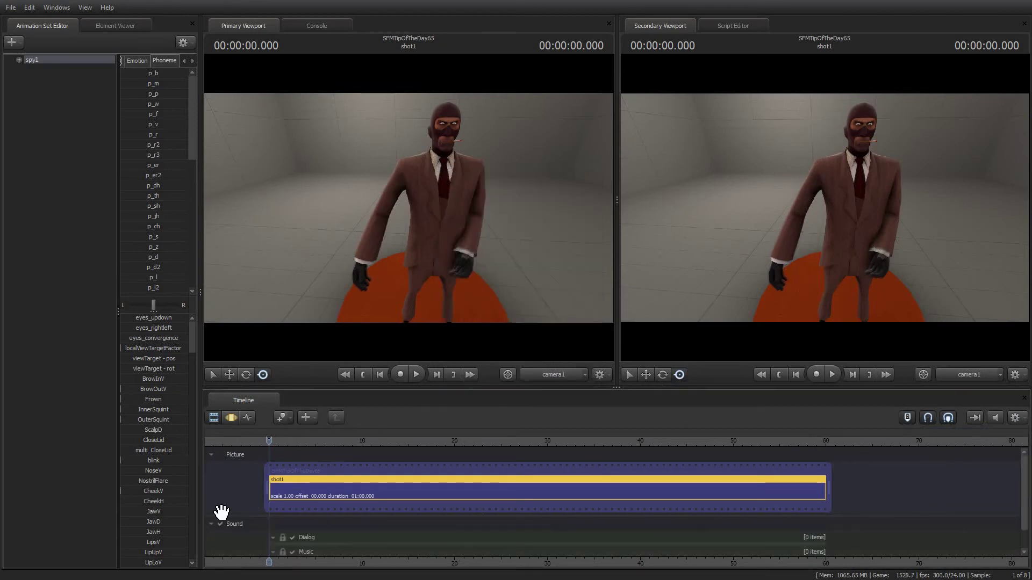
- Collapse and re-expand the Picture group, then restore the timeline panel to its earlier height
{"action": "left_click", "coordinate": [210, 454]}
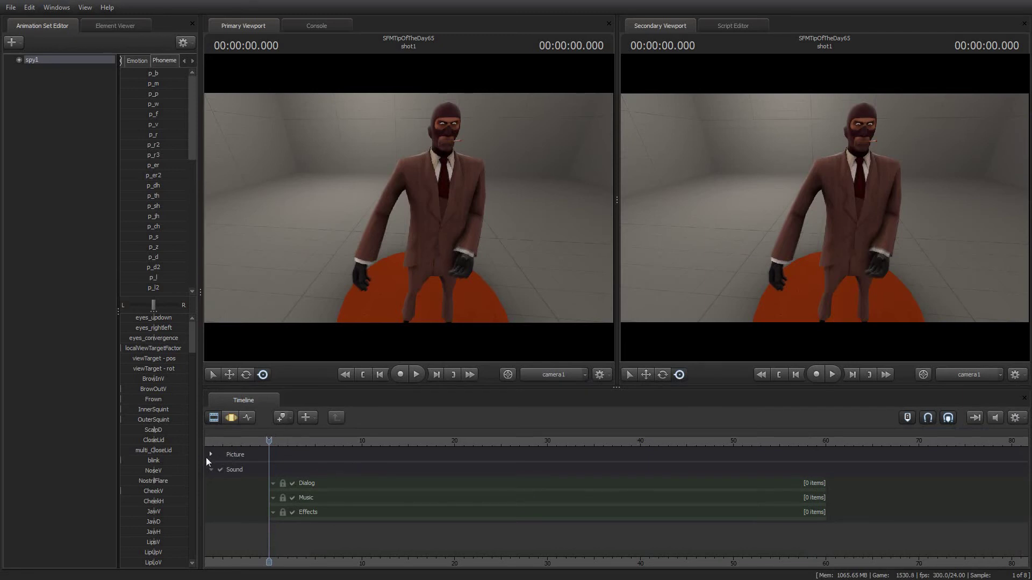
{"action": "left_click", "coordinate": [210, 455]}
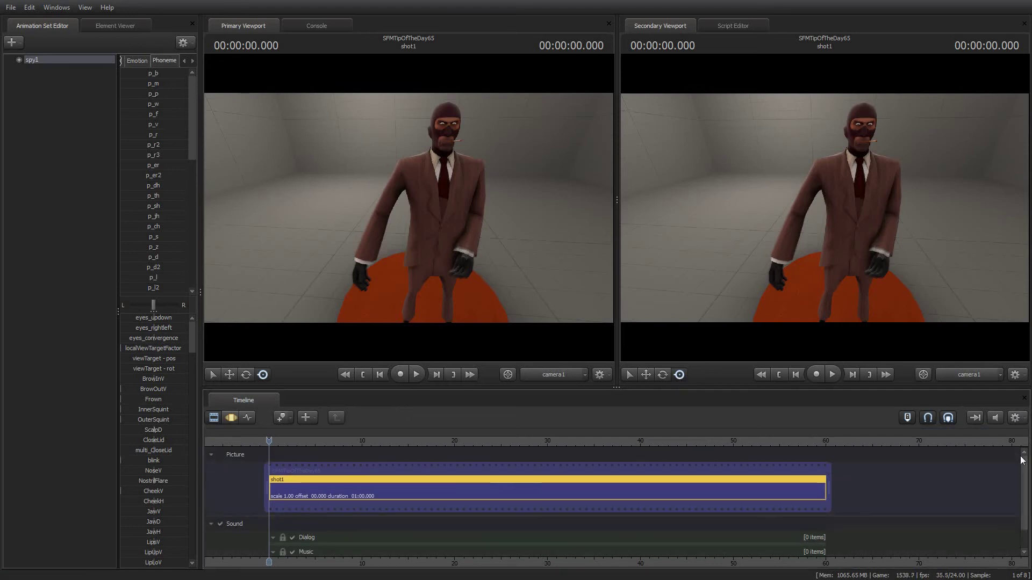
{"action": "left_click_drag", "start_coordinate": [616, 389], "coordinate": [615, 362]}
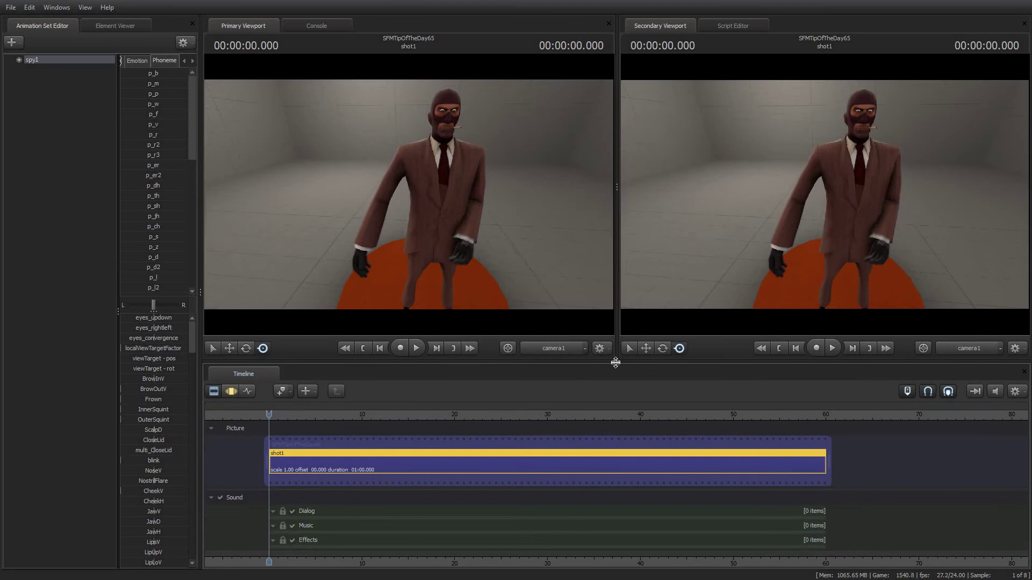
- Re-check Overlay and Track Group in Show/Hide Track Groups so all four groups are visible
{"action": "right_click", "coordinate": [432, 401]}
{"action": "left_click", "coordinate": [490, 436]}
{"action": "left_click", "coordinate": [459, 228]}
{"action": "left_click", "coordinate": [459, 239]}
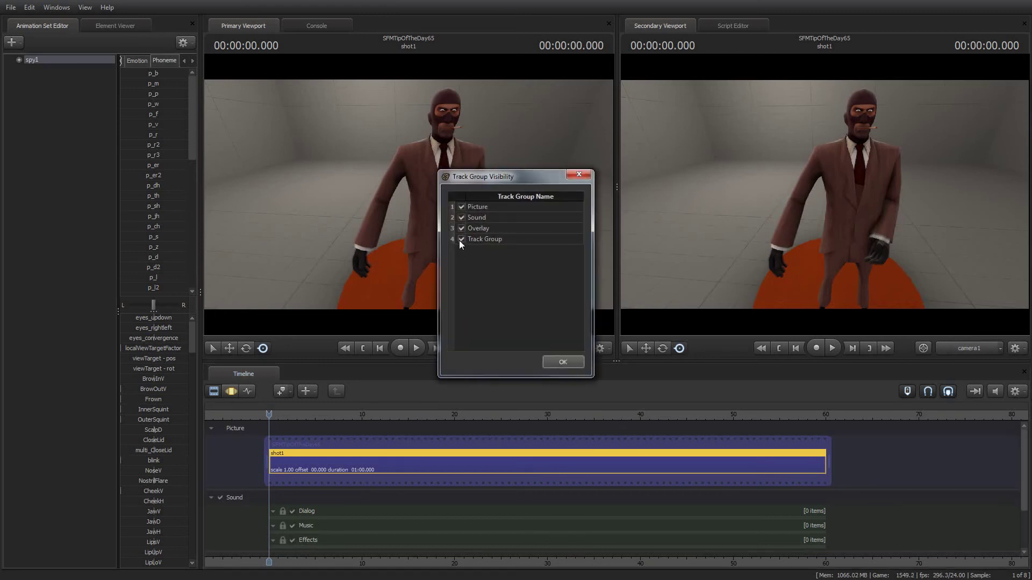
{"action": "left_click", "coordinate": [563, 362]}
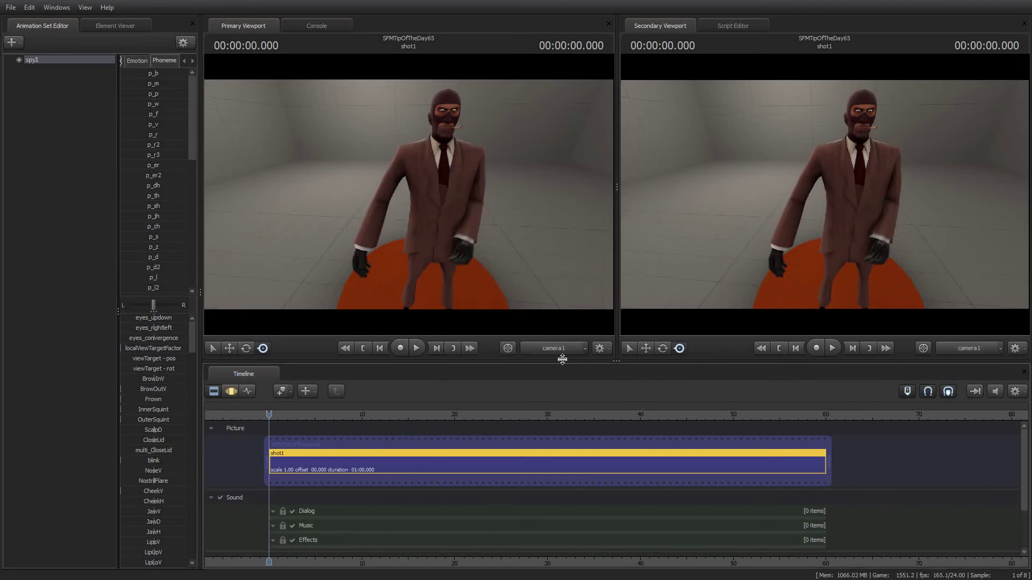